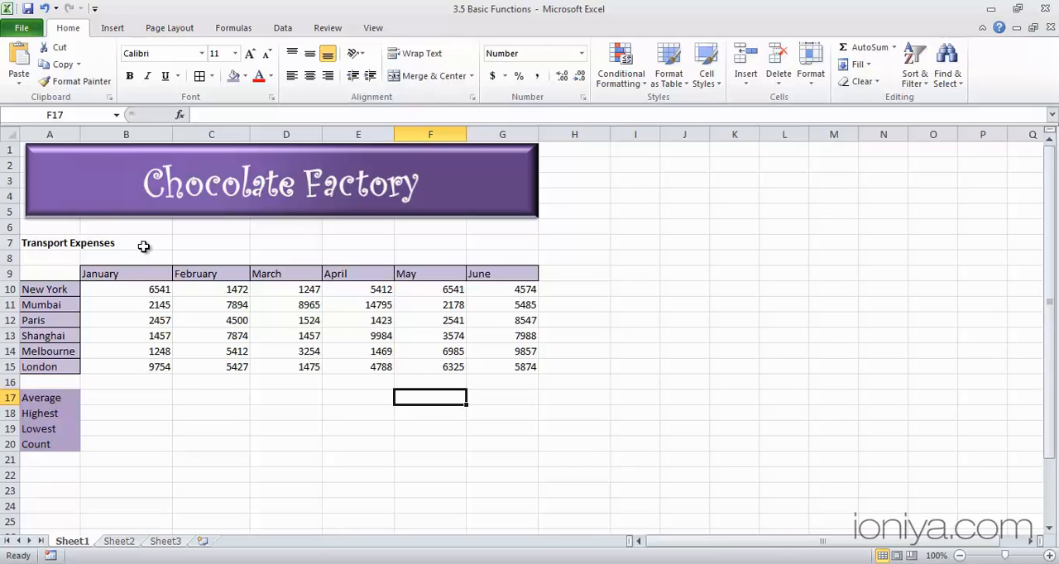
Calculate the average January transport expense in cell B17 with the formula =AVERAGE(B10:B15).
click(123, 401)
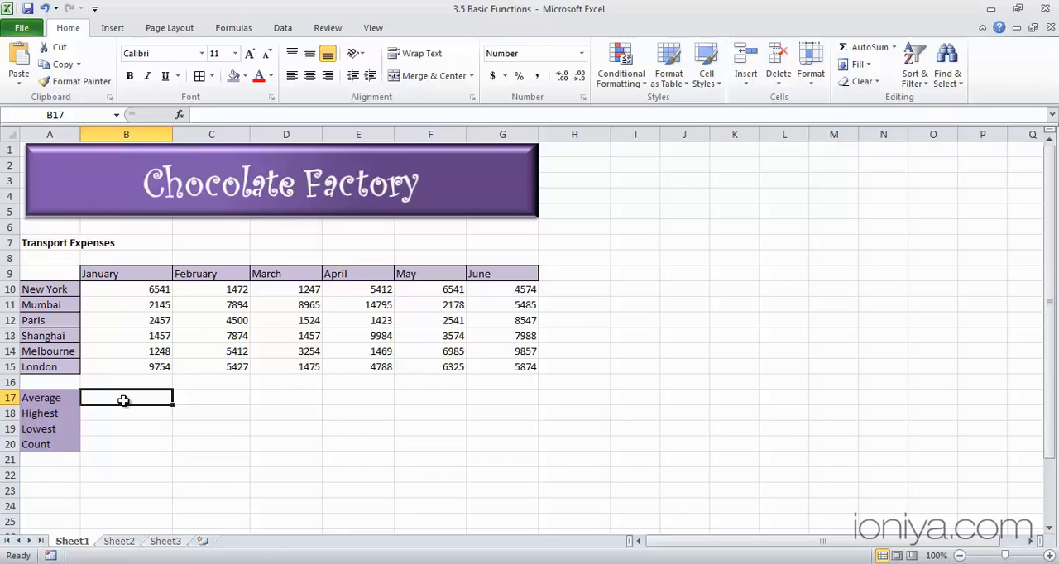
text(=a)
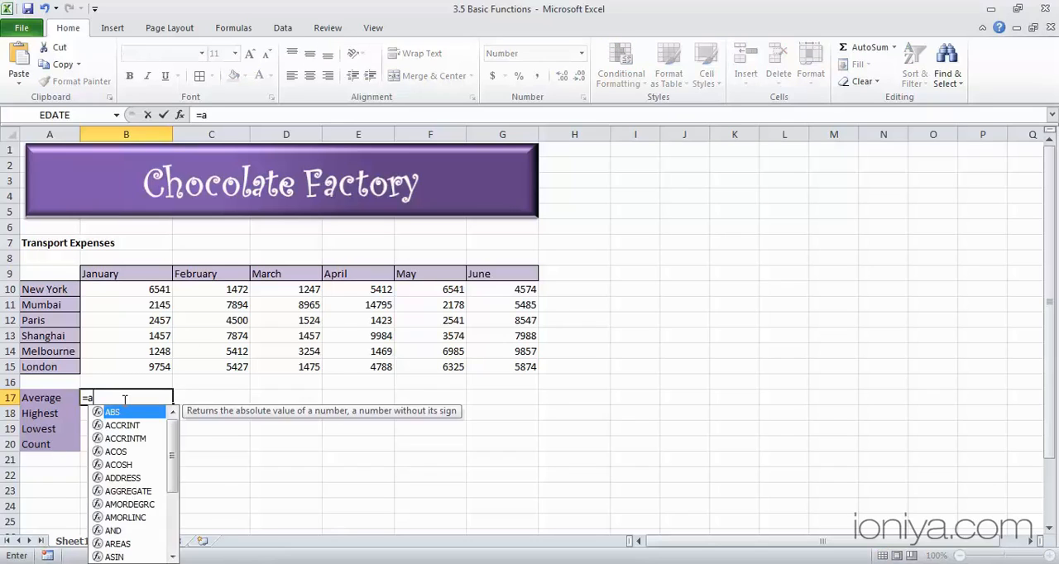
text(verage)
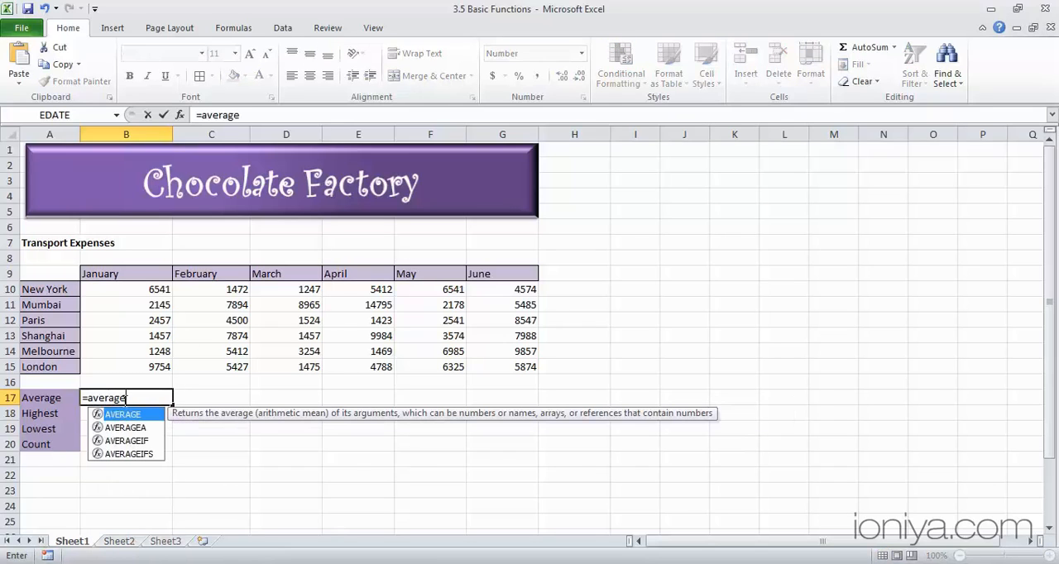
key(Tab)
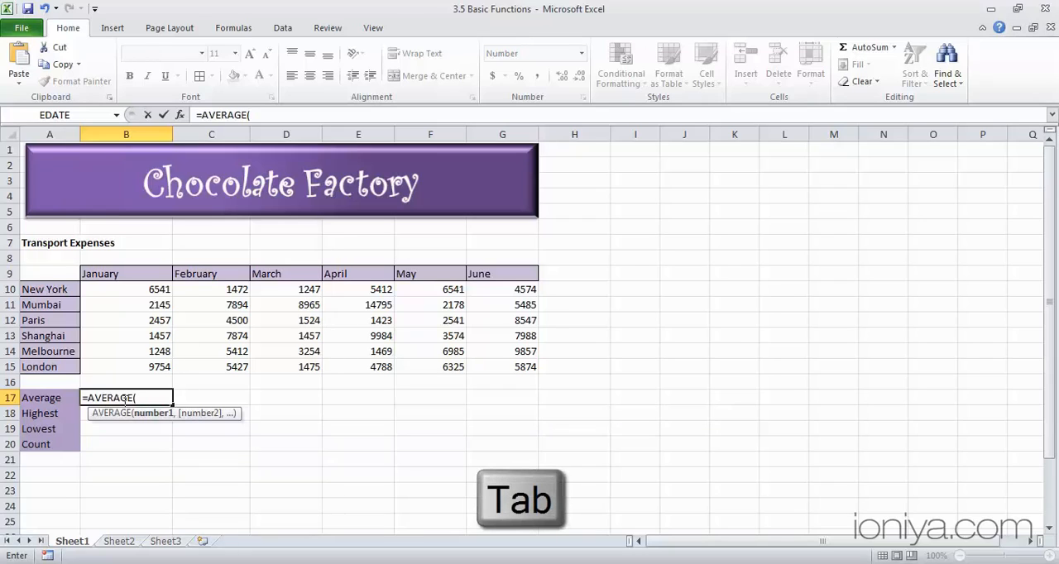
click(155, 288)
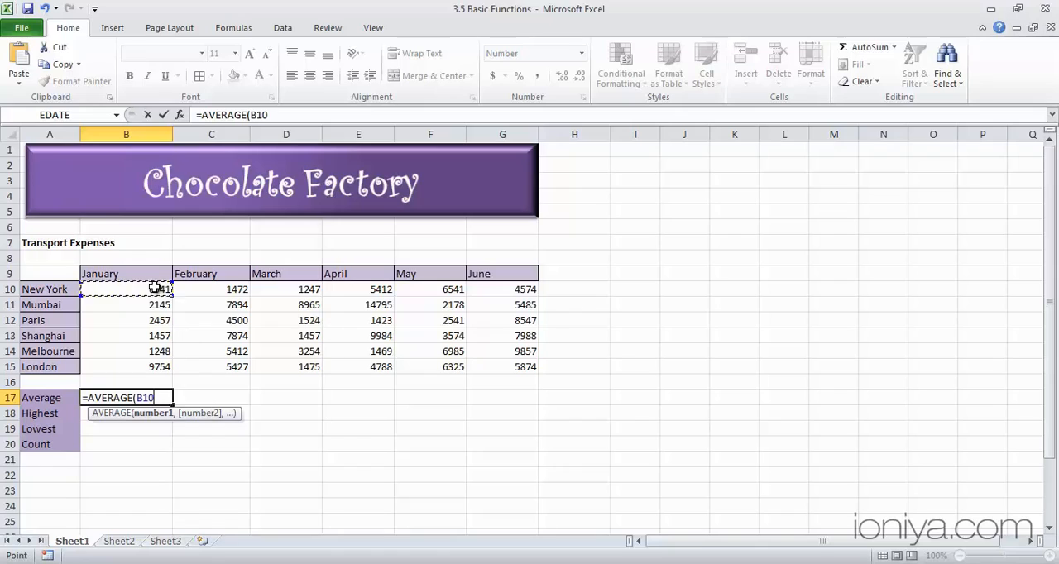
drag(155, 288, 156, 364)
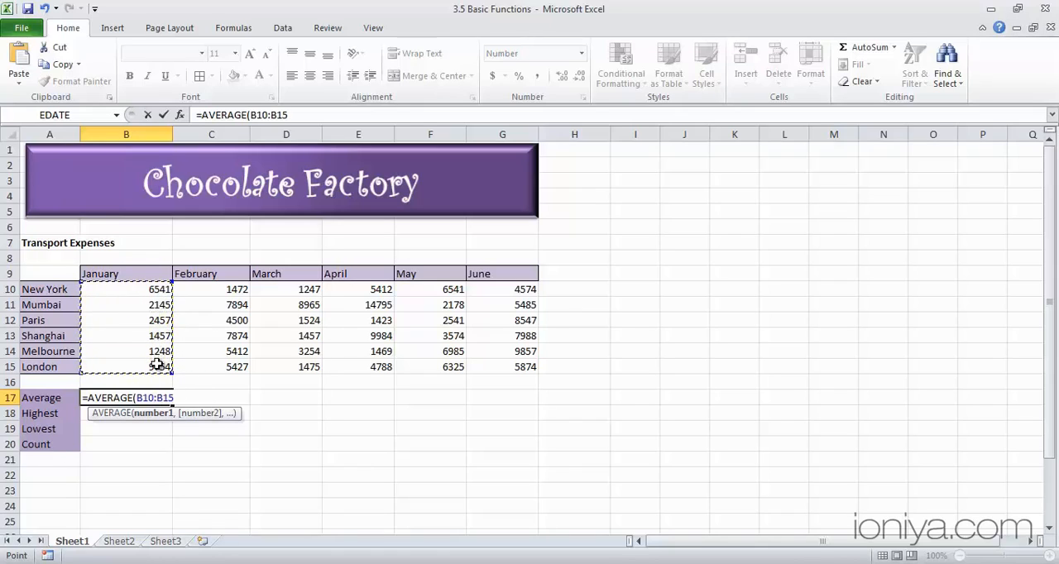
text())
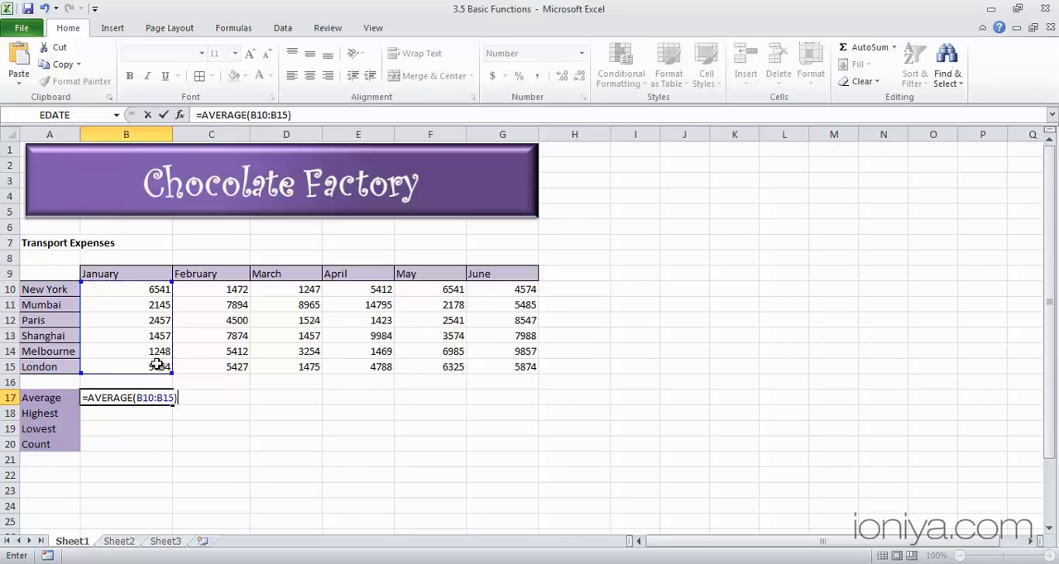
key(ctrl+Return)
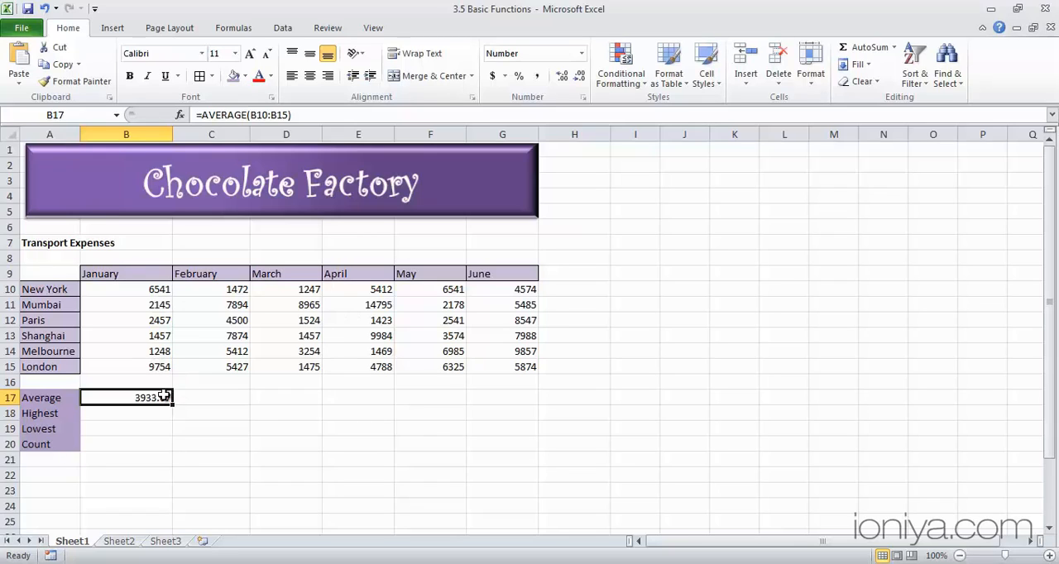
Clear cell B17 and recreate the January average with AutoSum's Average function, using the range B10:B15.
key(Delete)
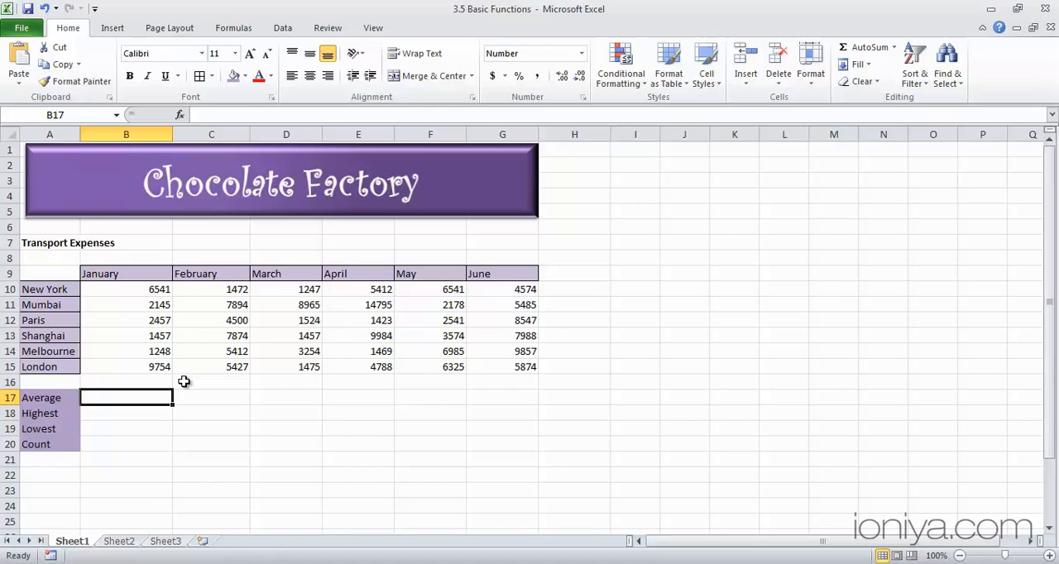
click(895, 49)
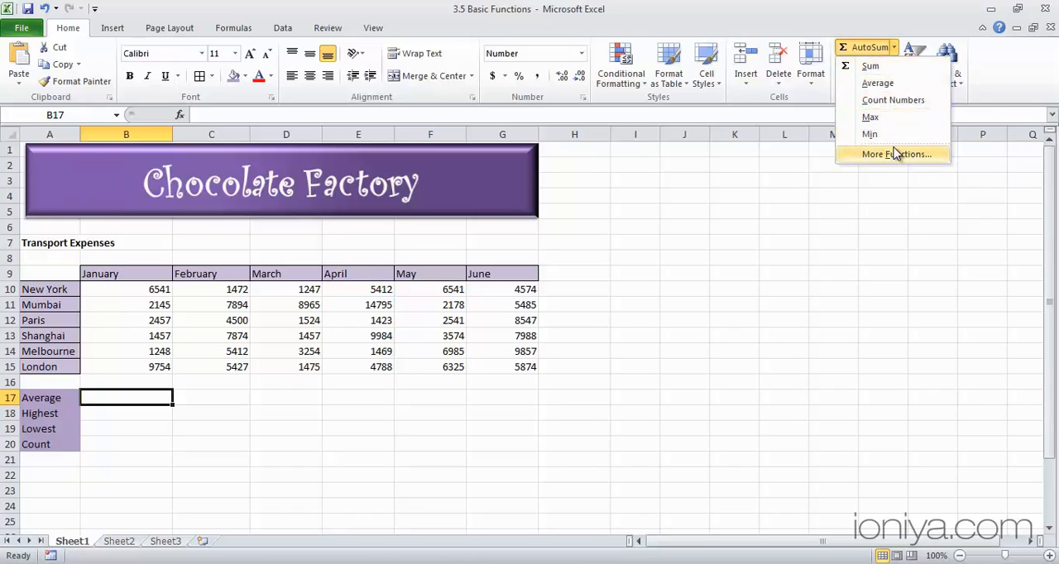
click(879, 84)
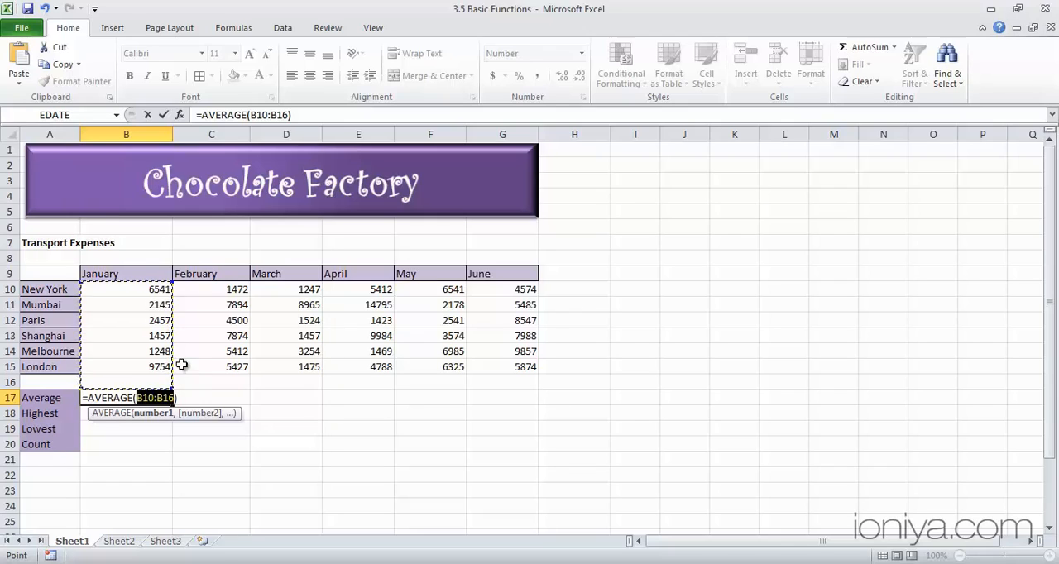
drag(145, 291, 150, 365)
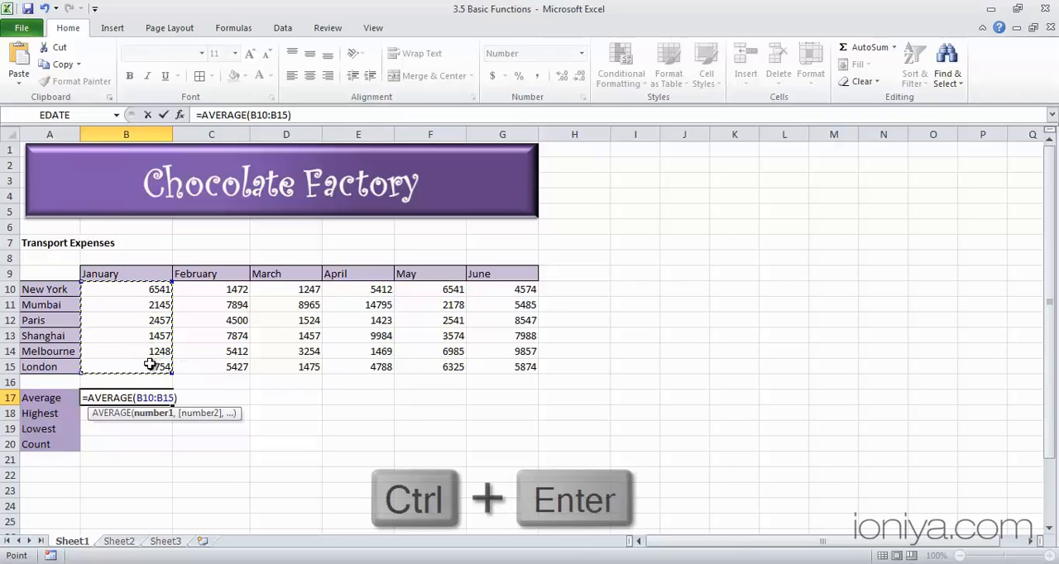
key(ctrl+Return)
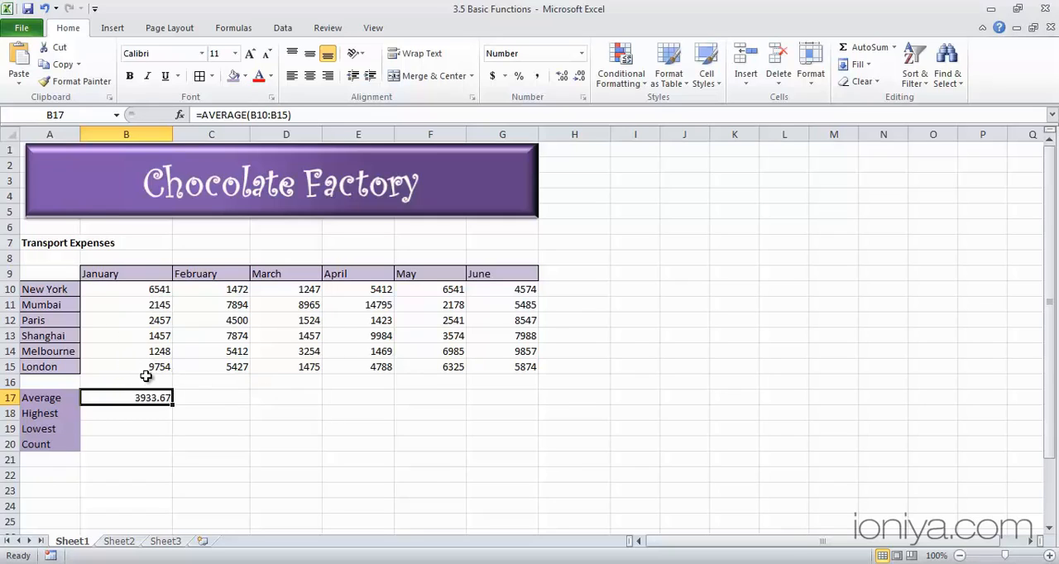
Find the highest January expense in cell B18 with the formula =MAX(B10:B15).
click(146, 413)
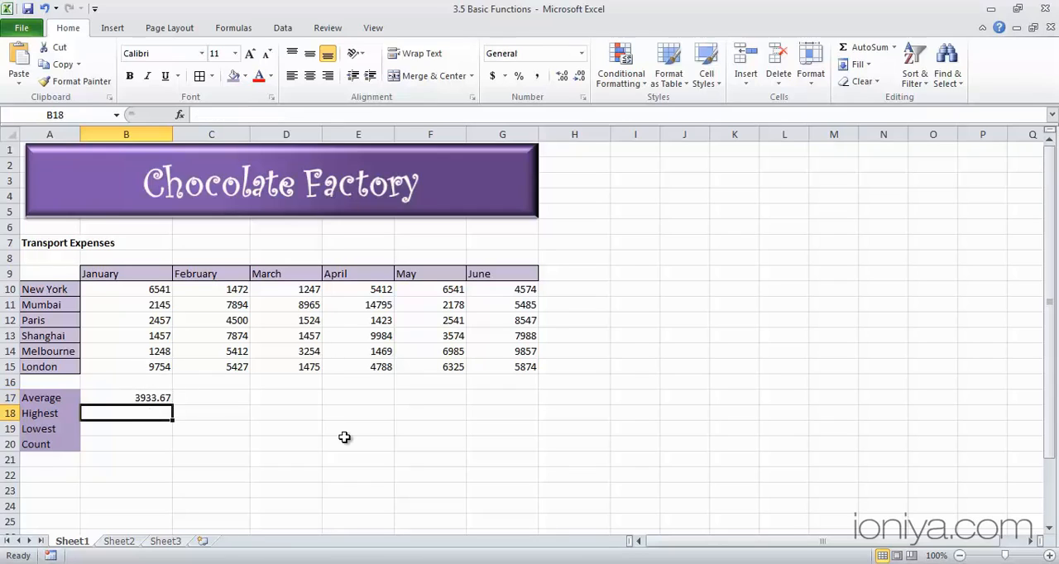
text(=)
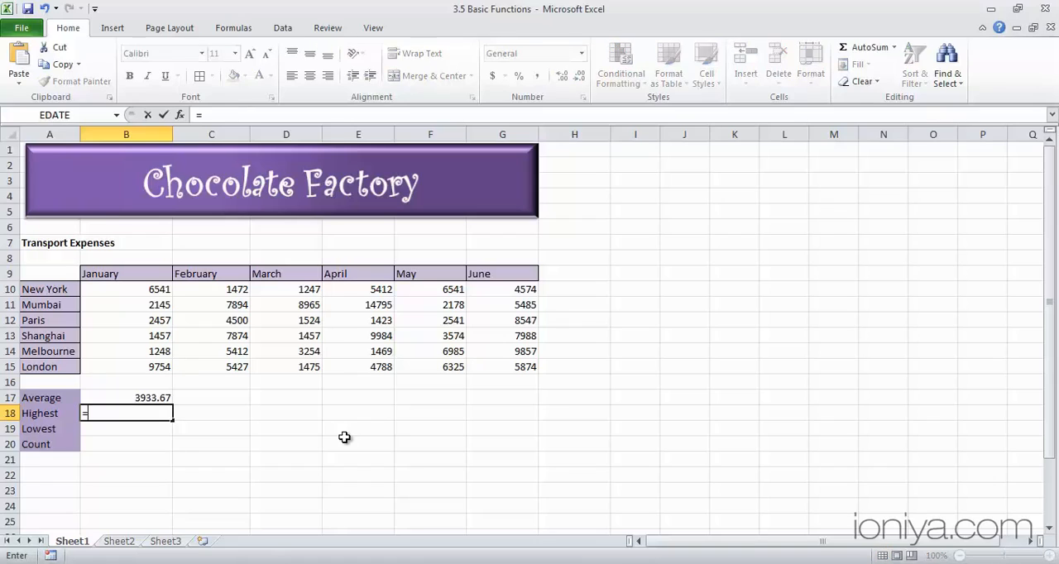
text(max)
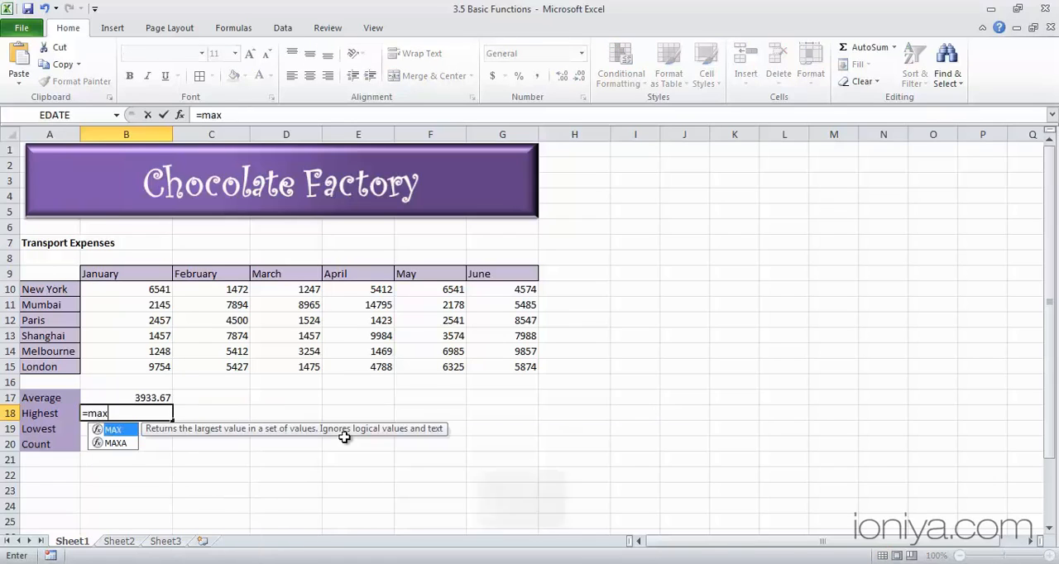
key(Tab)
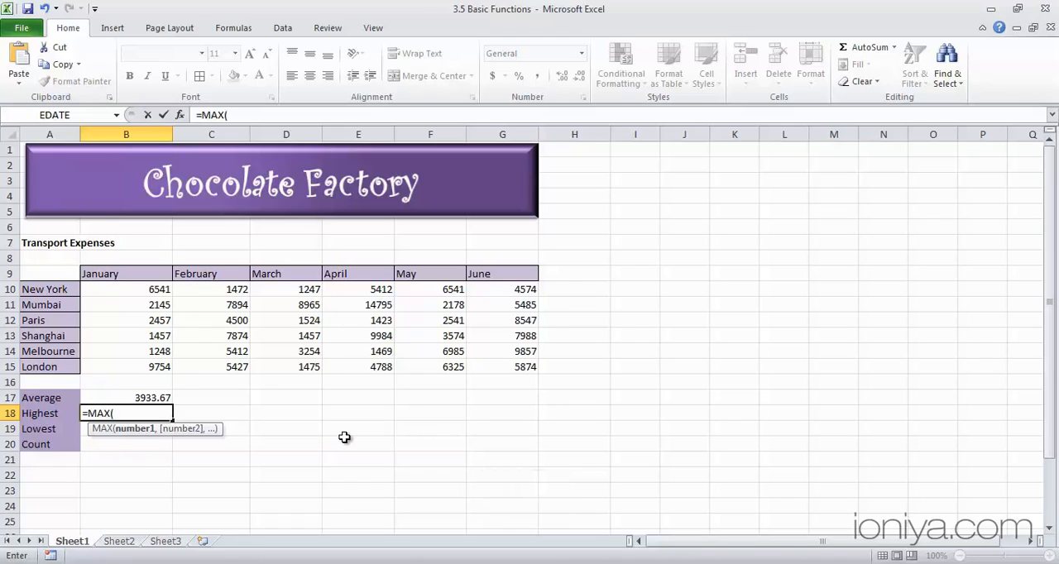
click(146, 289)
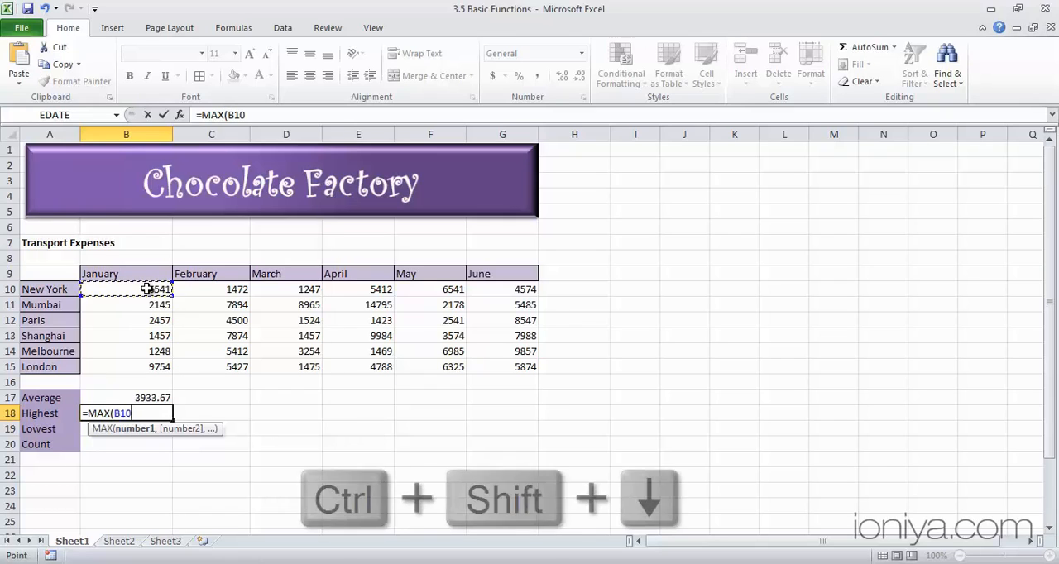
key(ctrl+shift+Down)
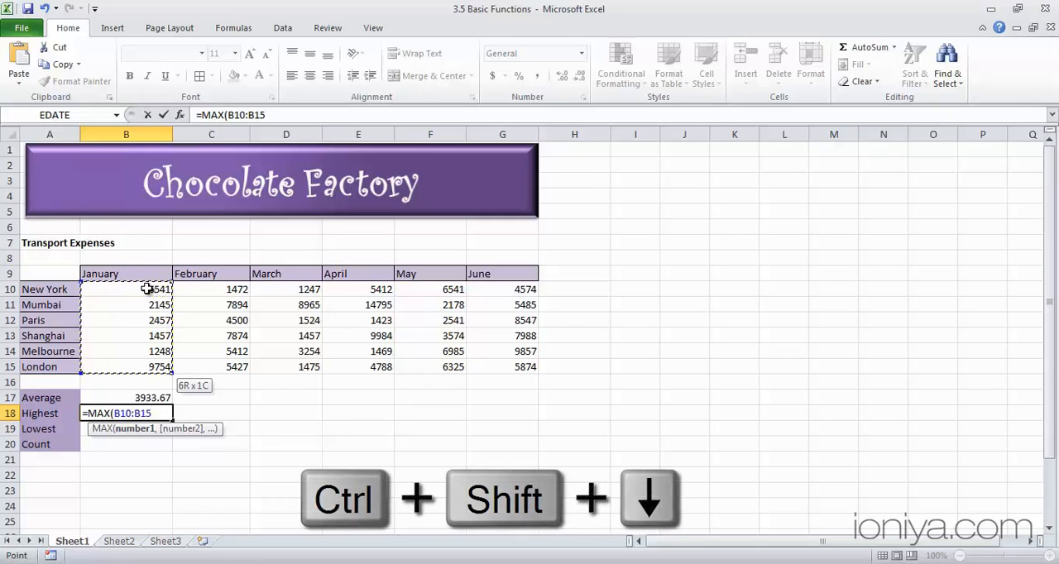
text())
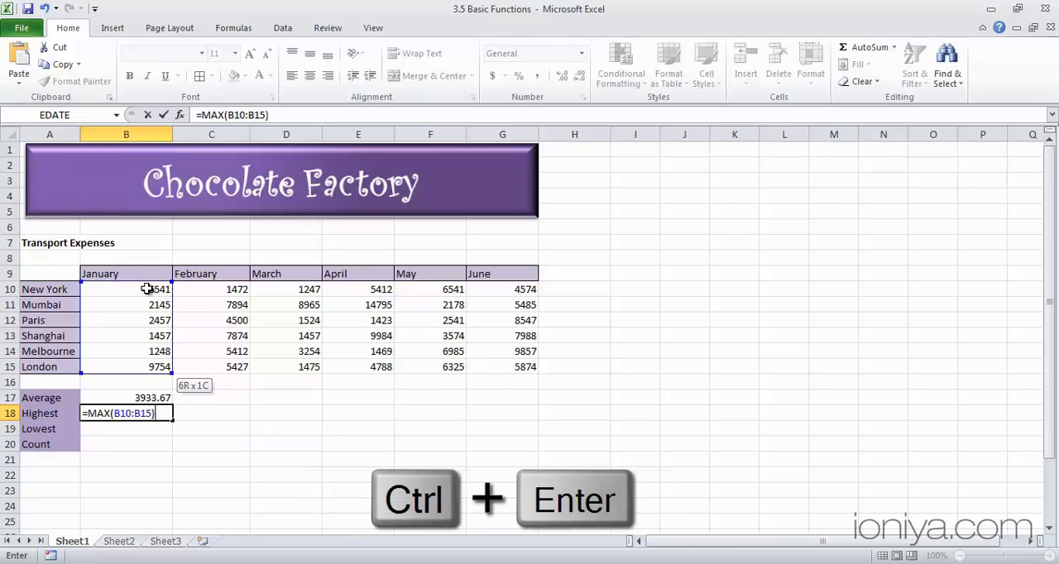
key(ctrl+Return)
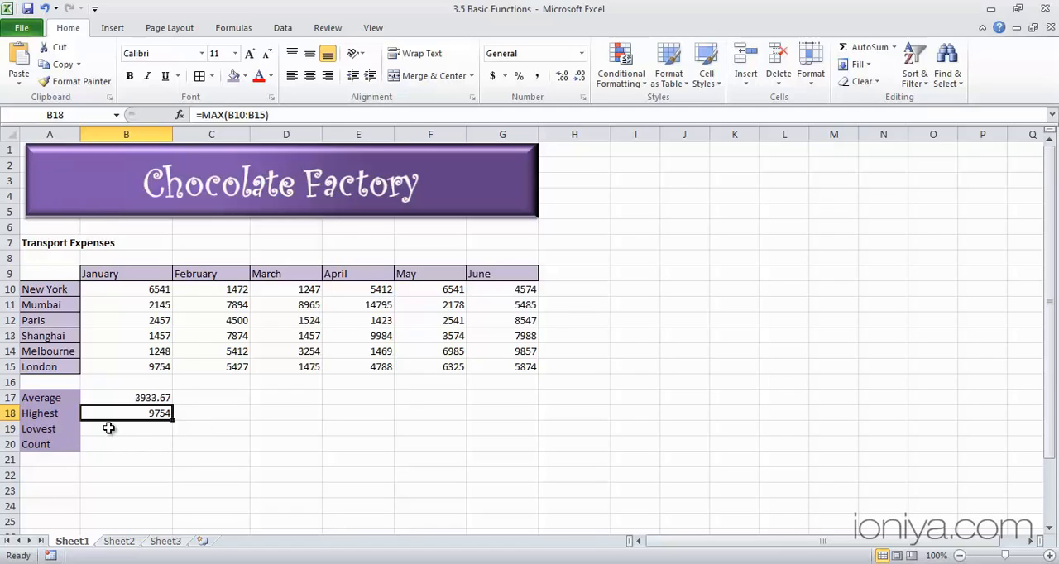
Find the lowest January expense in cell B19 with the formula =MIN(B10:B15).
click(109, 428)
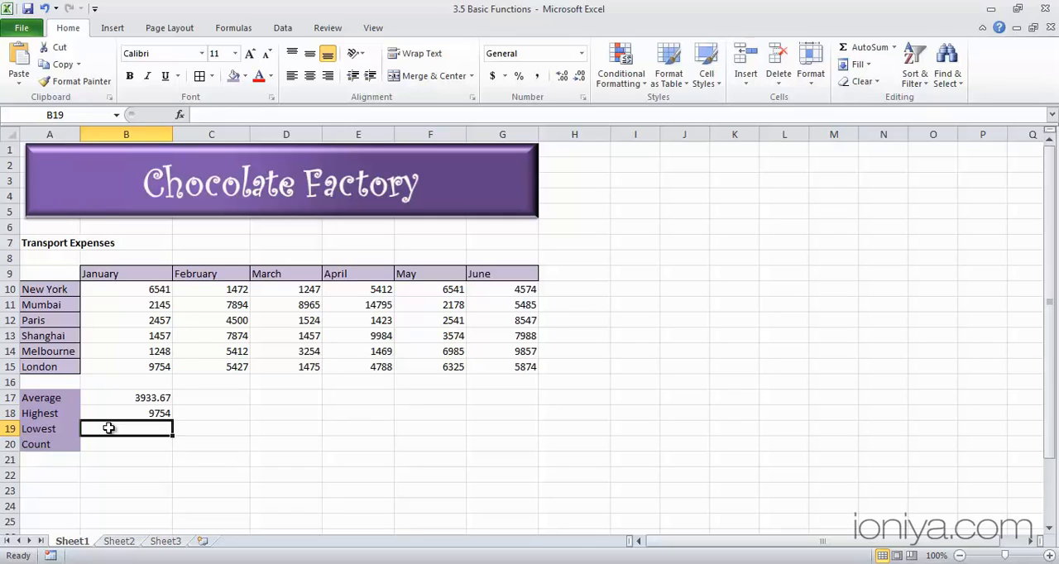
text(=)
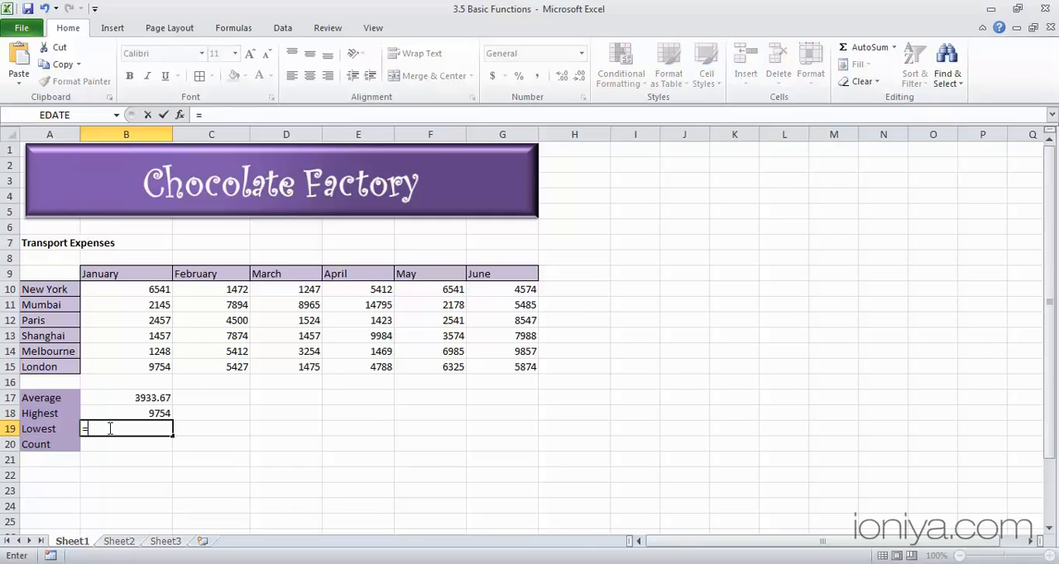
text(min)
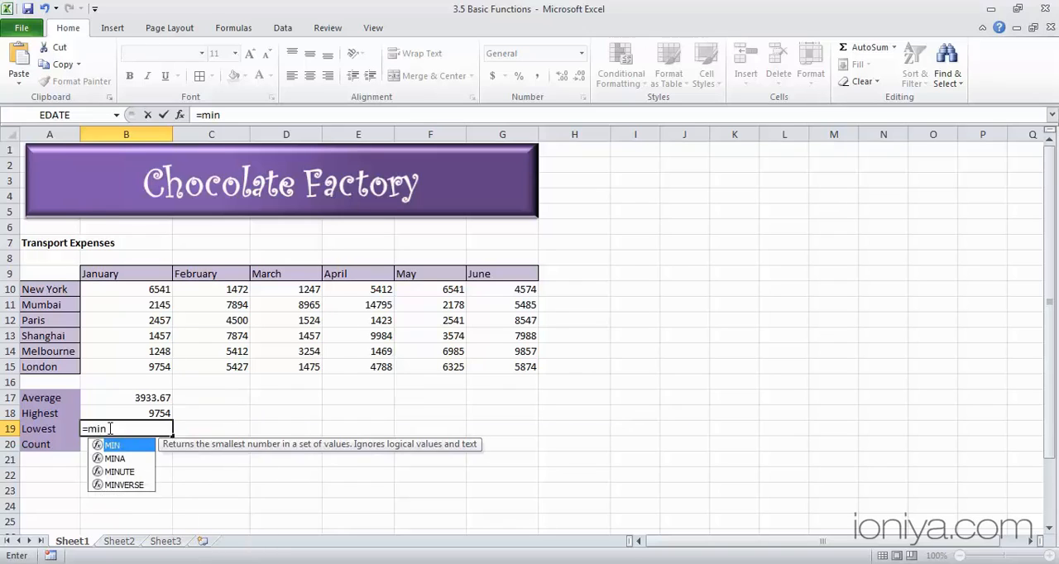
key(Tab)
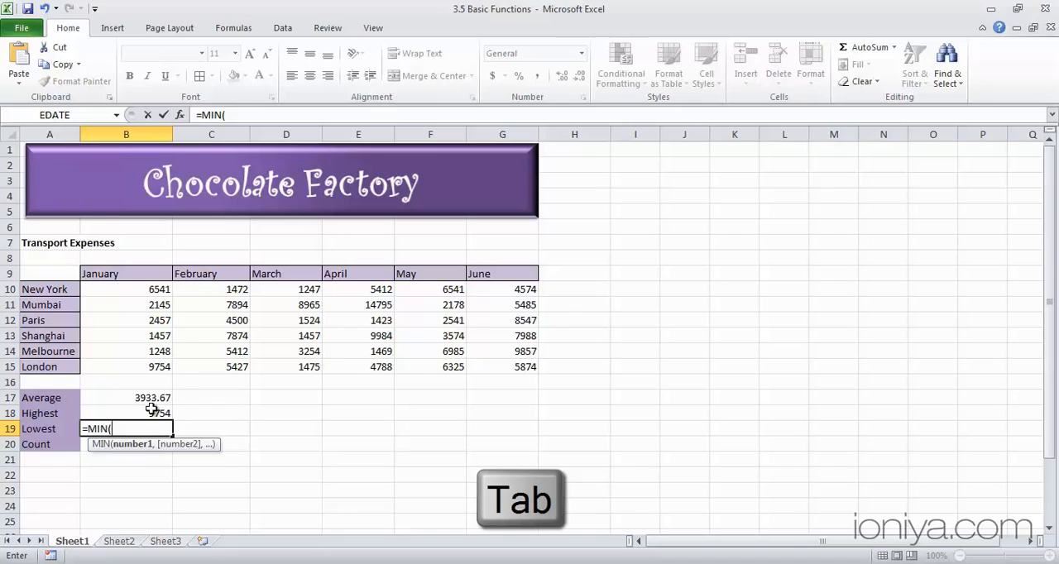
drag(169, 292, 156, 366)
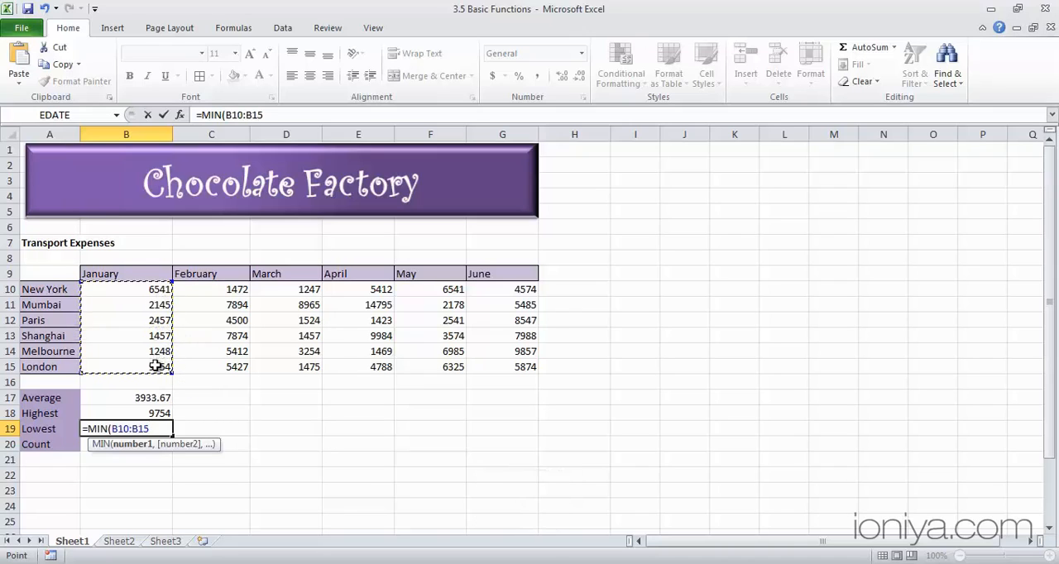
text())
key(ctrl+Return)
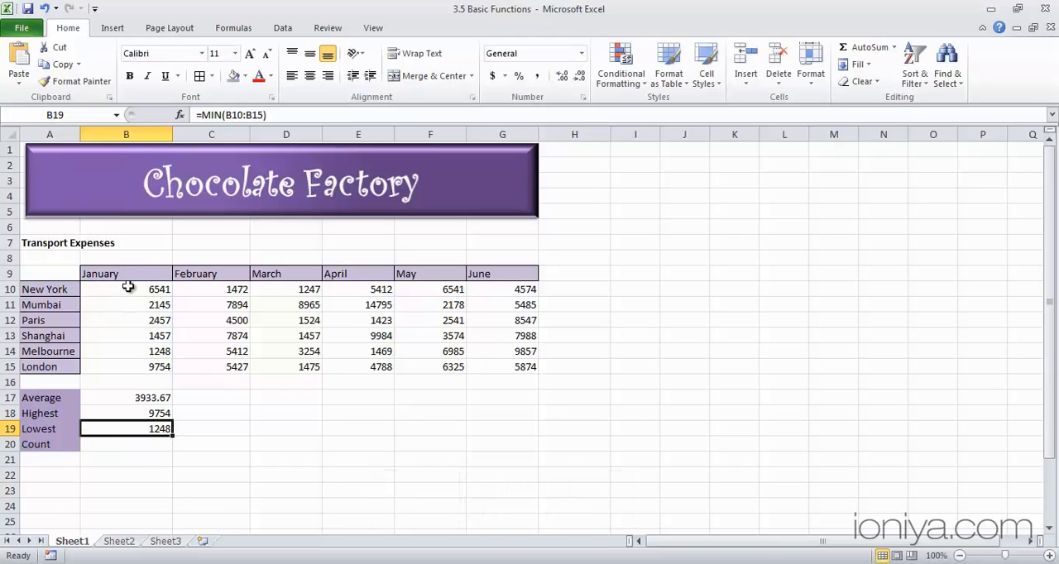
Count the January expense entries in cell B20 with the formula =COUNT(B10:B15).
click(114, 447)
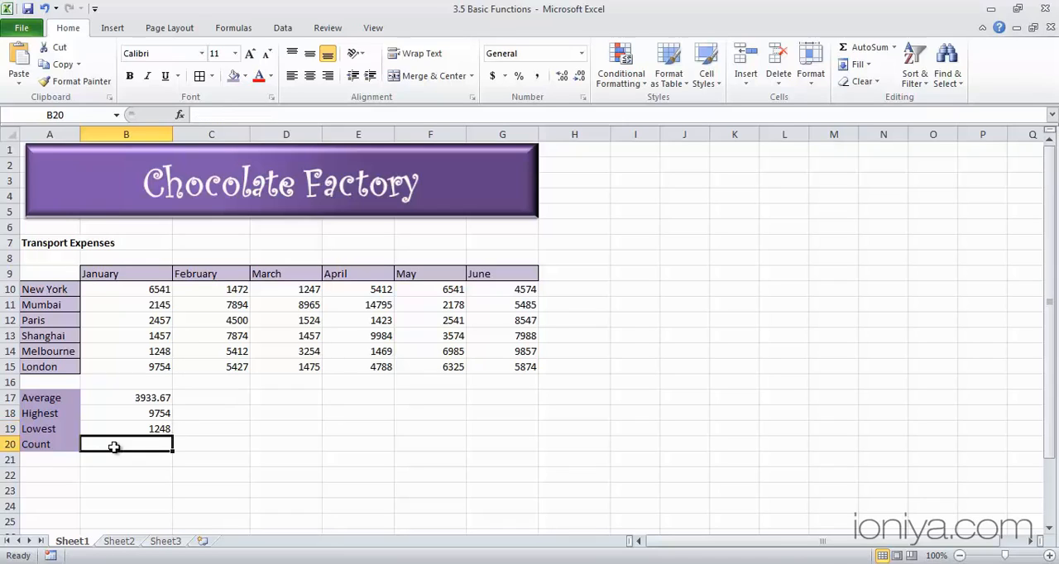
text(=)
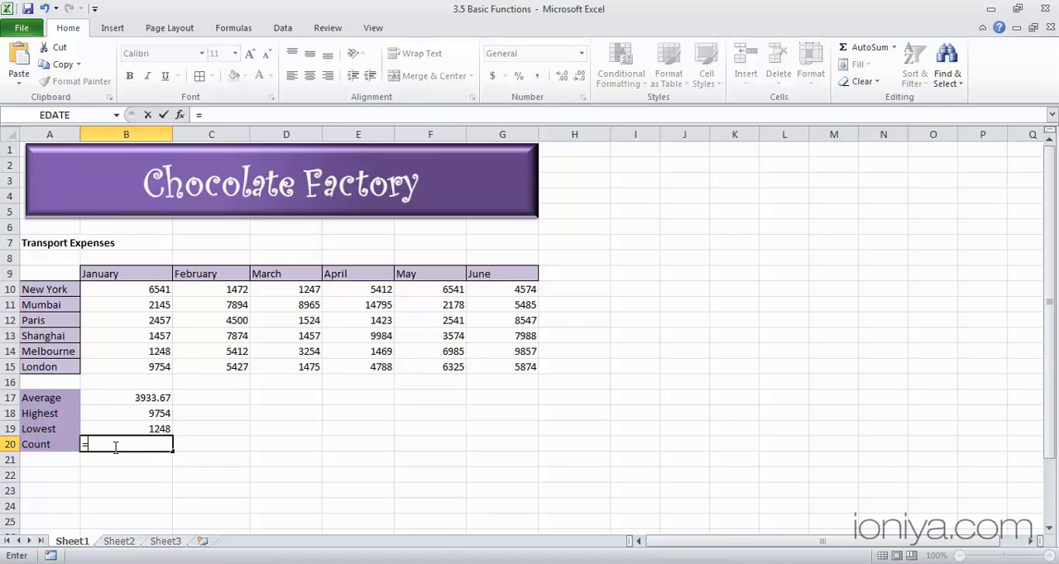
text(cou)
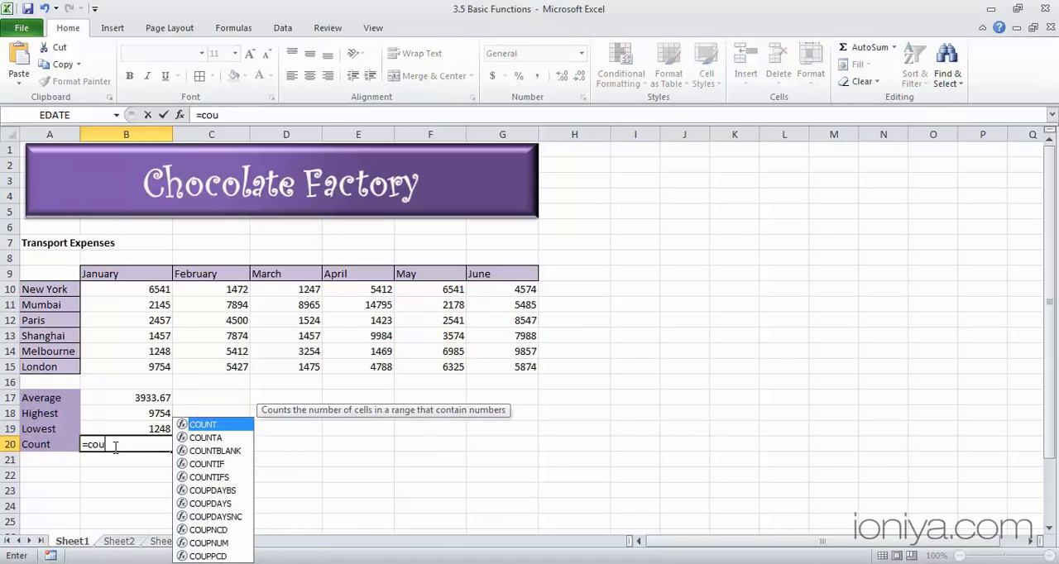
text(nt)
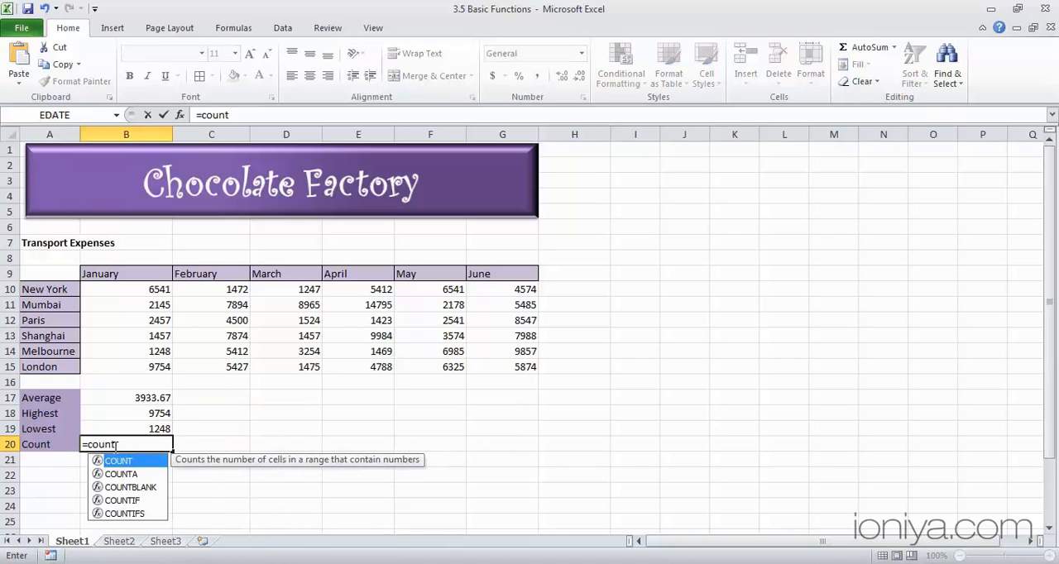
text(()
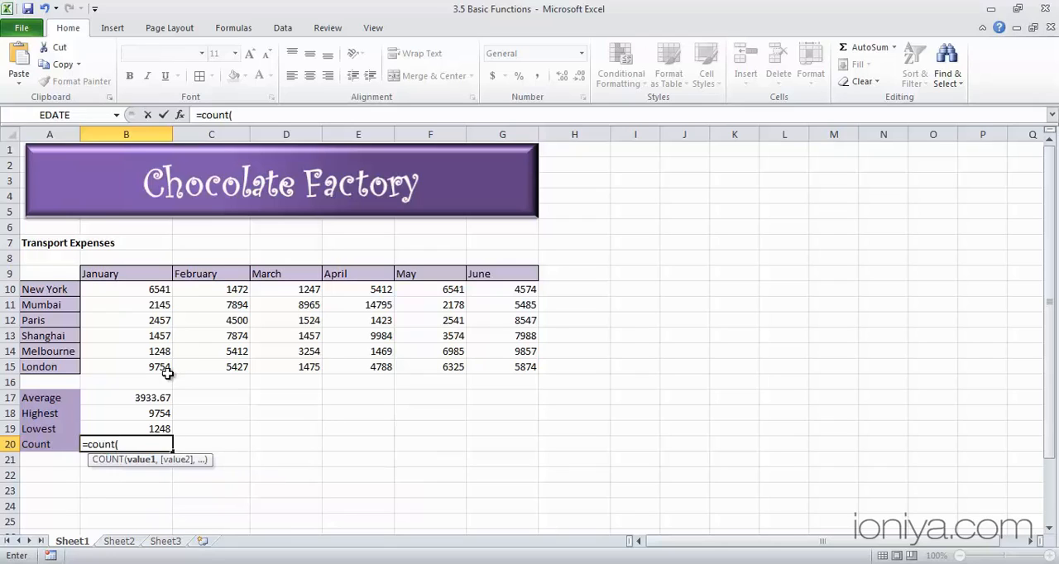
click(153, 290)
drag(154, 307, 157, 366)
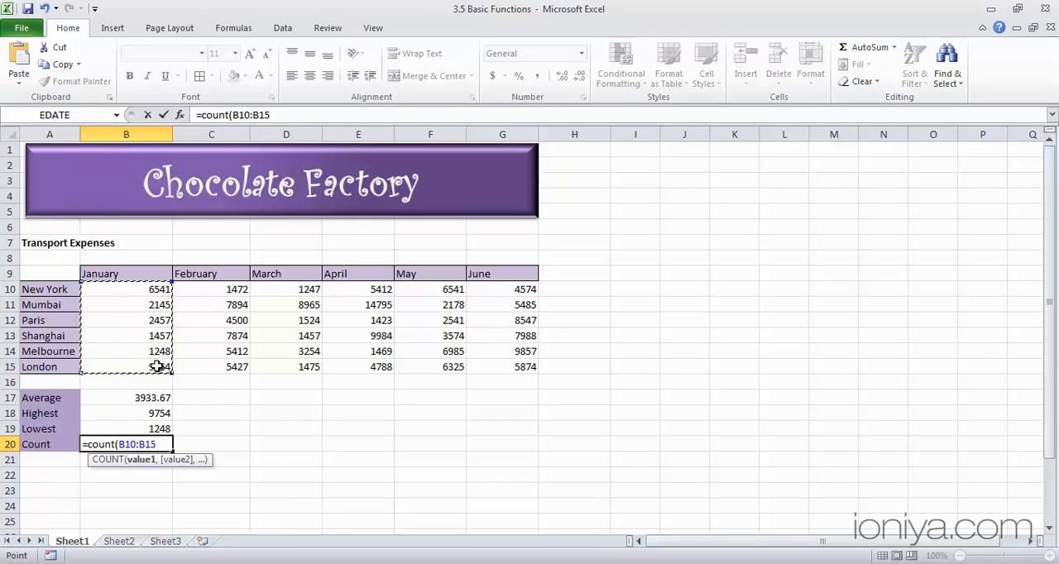
text())
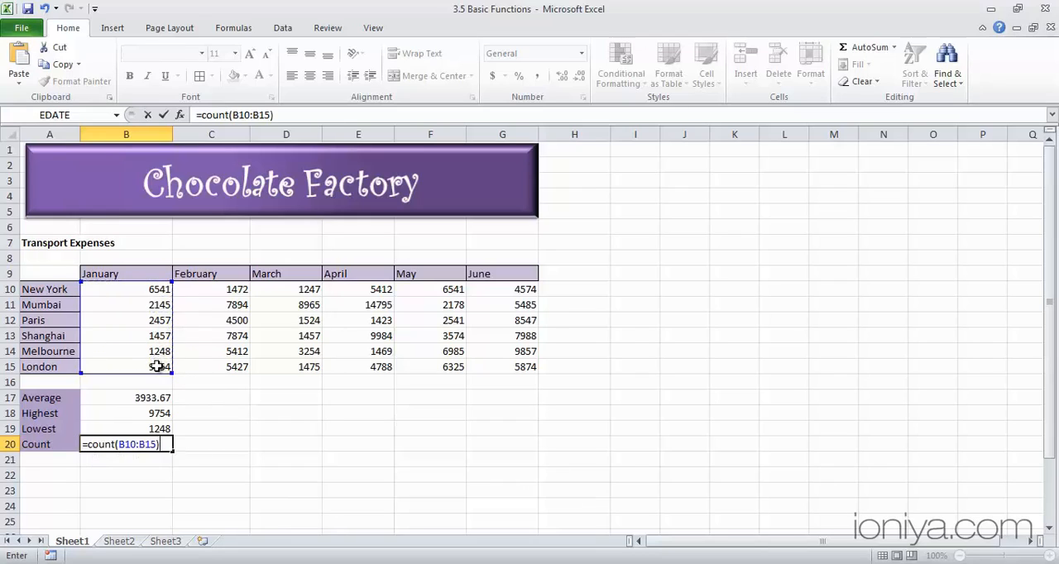
key(ctrl+Return)
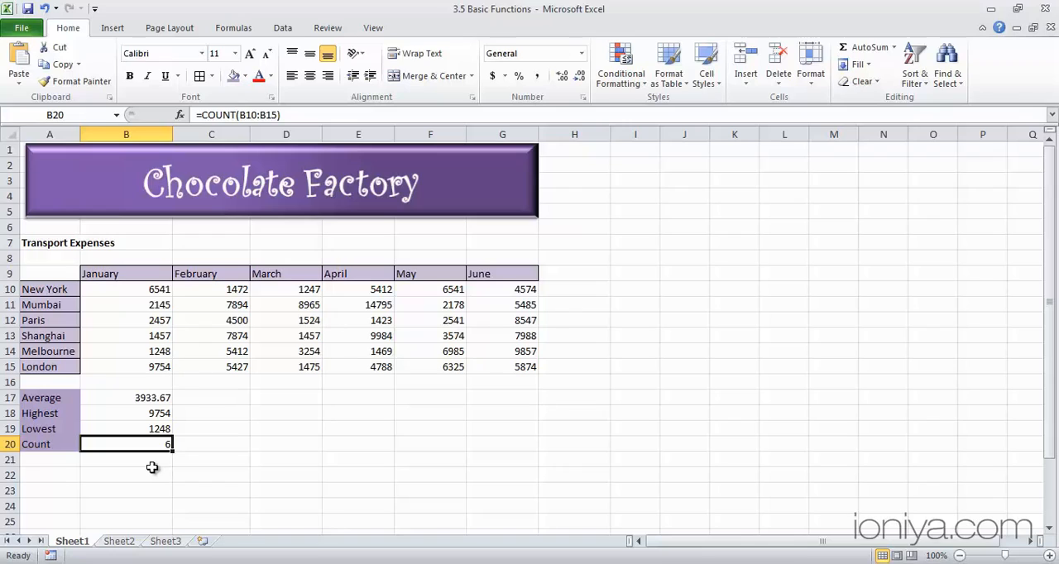
Copy the January average, highest, lowest and count formulas in B17:B20 across to the June column, filling through G20.
click(147, 400)
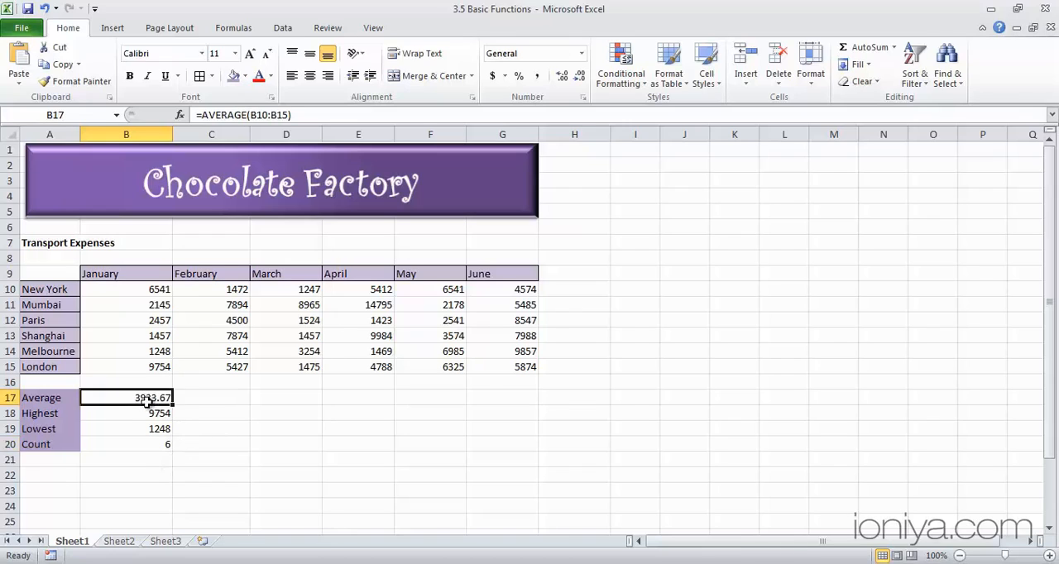
drag(147, 400, 146, 439)
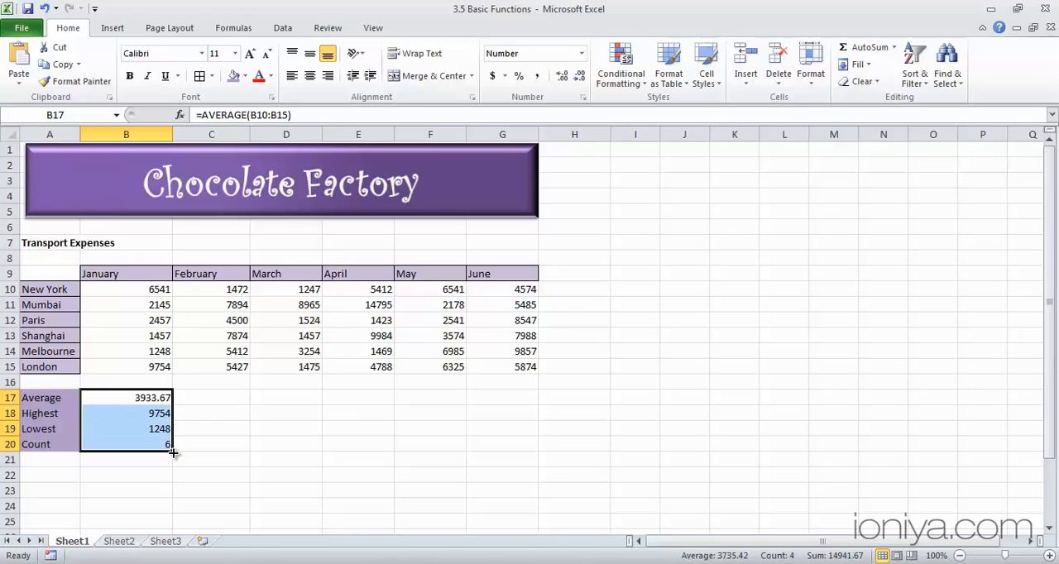
drag(172, 452, 520, 452)
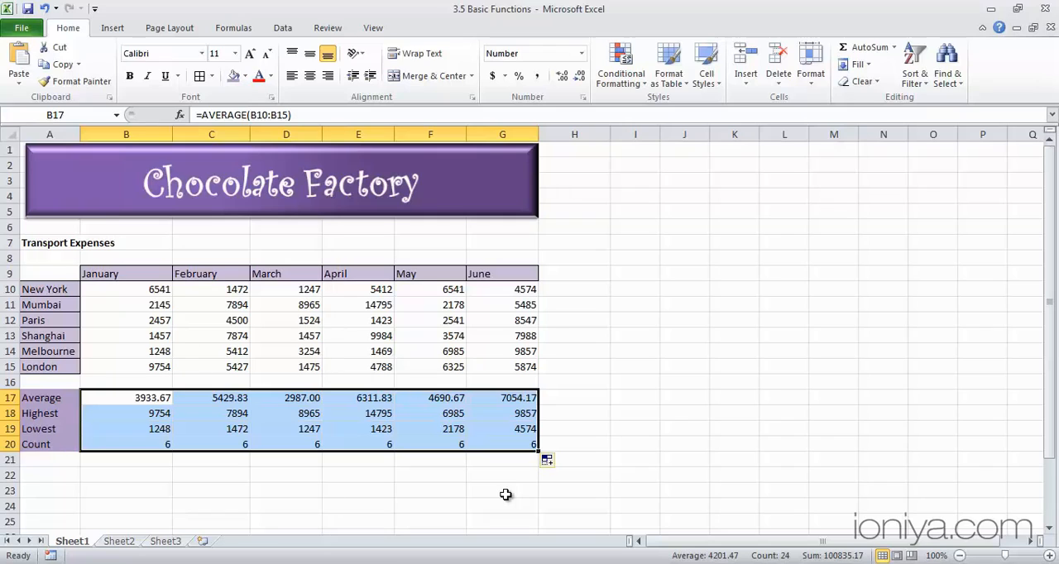
click(894, 48)
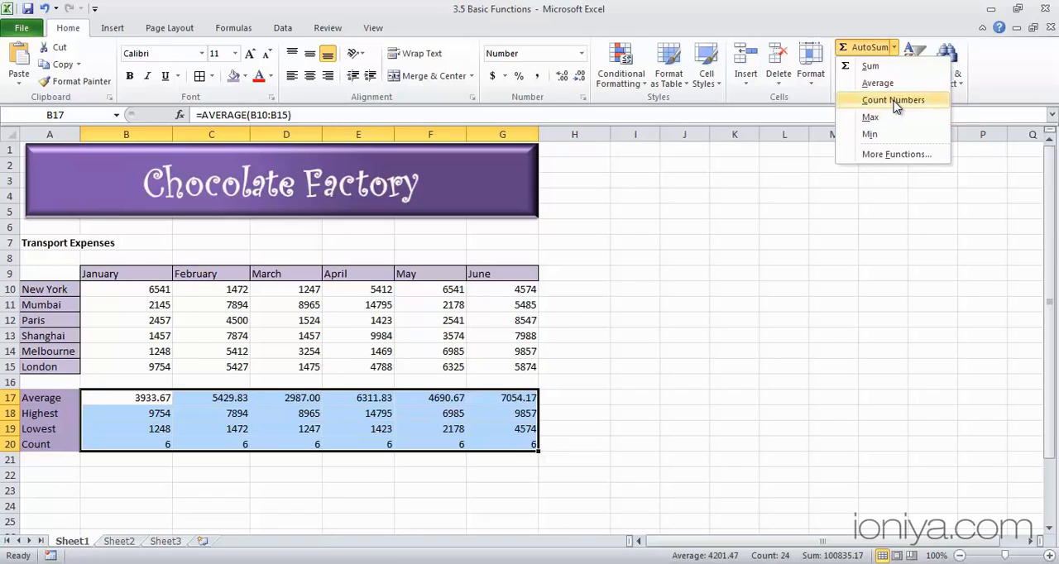
click(219, 319)
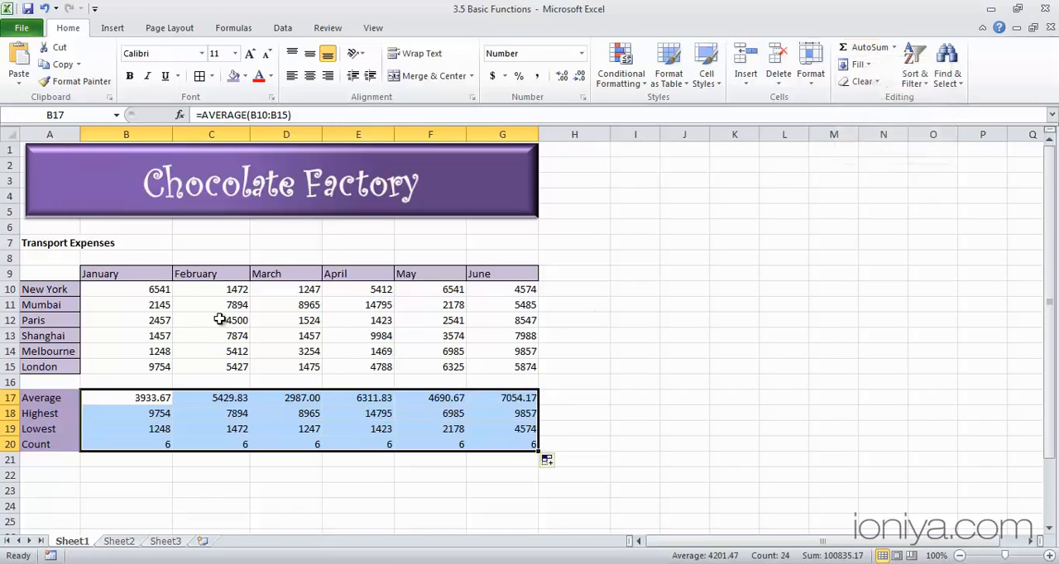
Clear Paris's February expense in cell C12 to test the summary formulas, and re-enter it as 4500.
click(220, 319)
key(Delete)
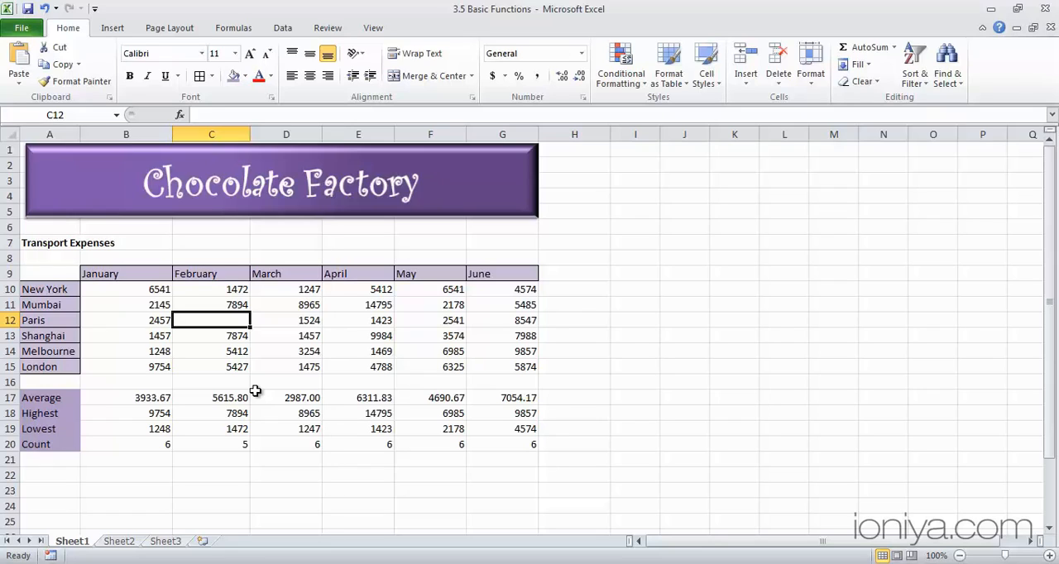
text(4500)
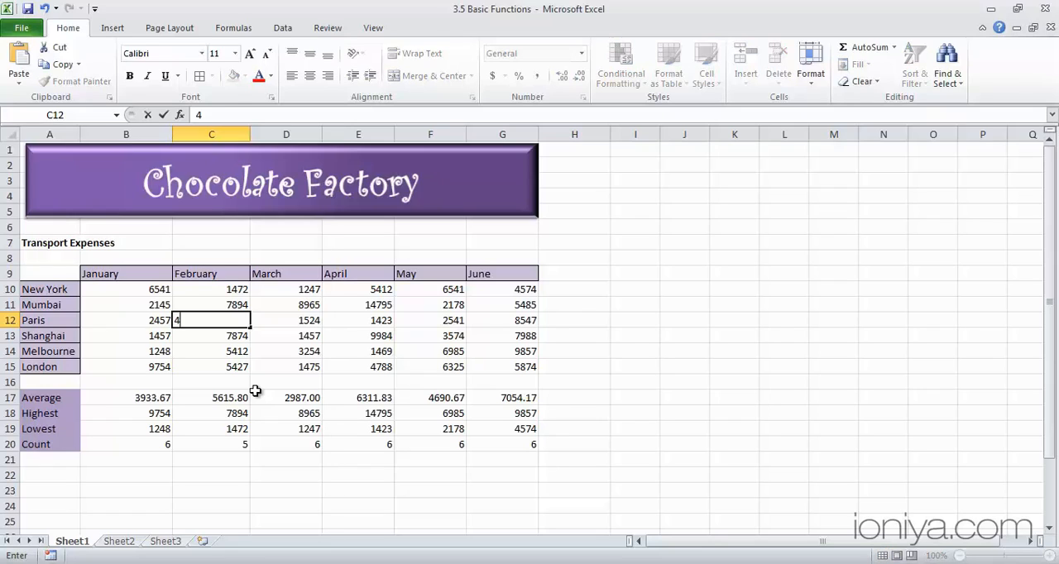
key(Return)
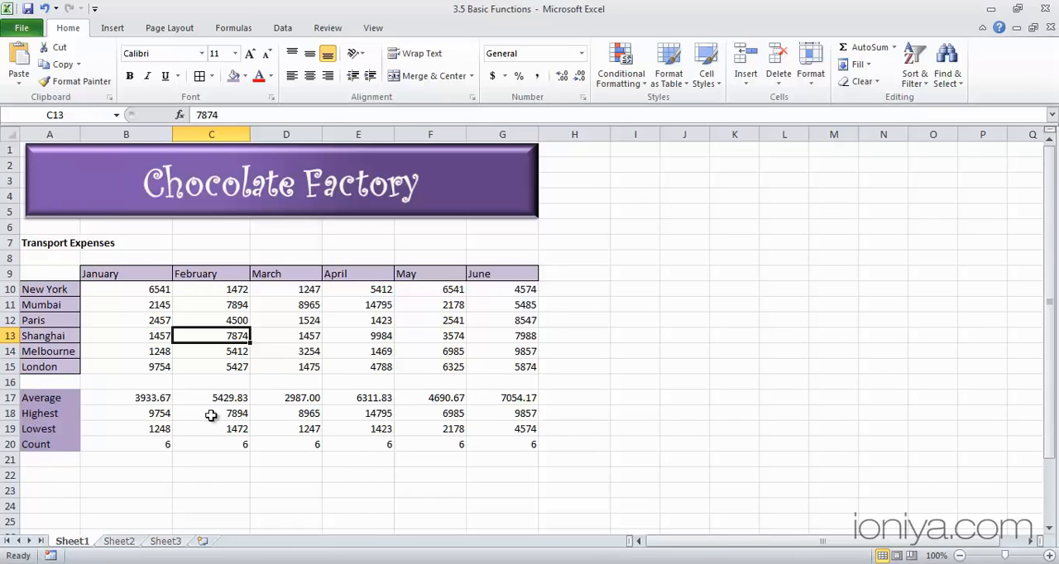
Select all expense figures in B10:G15 and examine their summary calculations and the status bar's customization options.
click(139, 293)
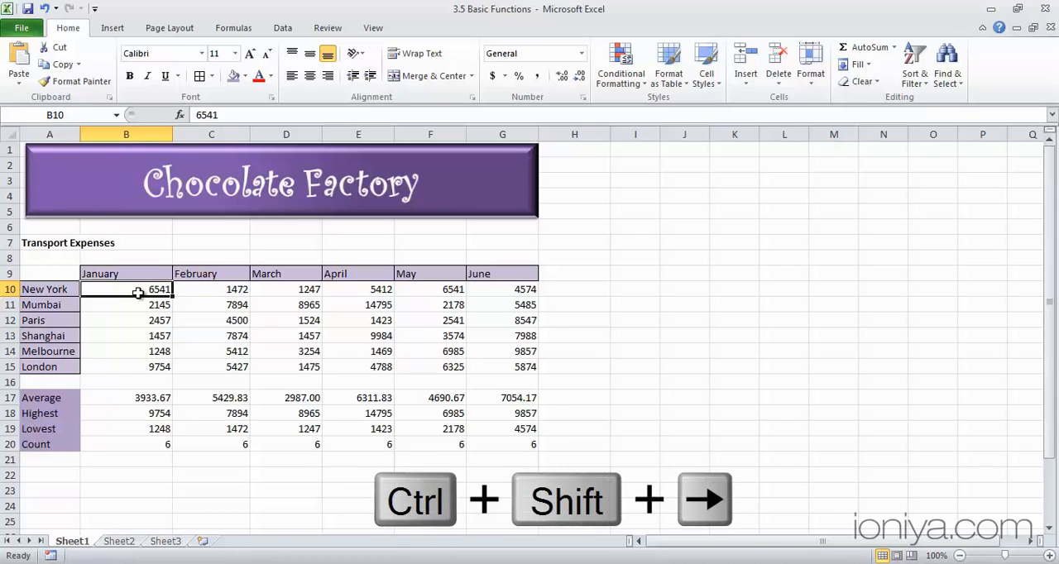
key(ctrl+shift+Right)
key(ctrl+shift+Down)
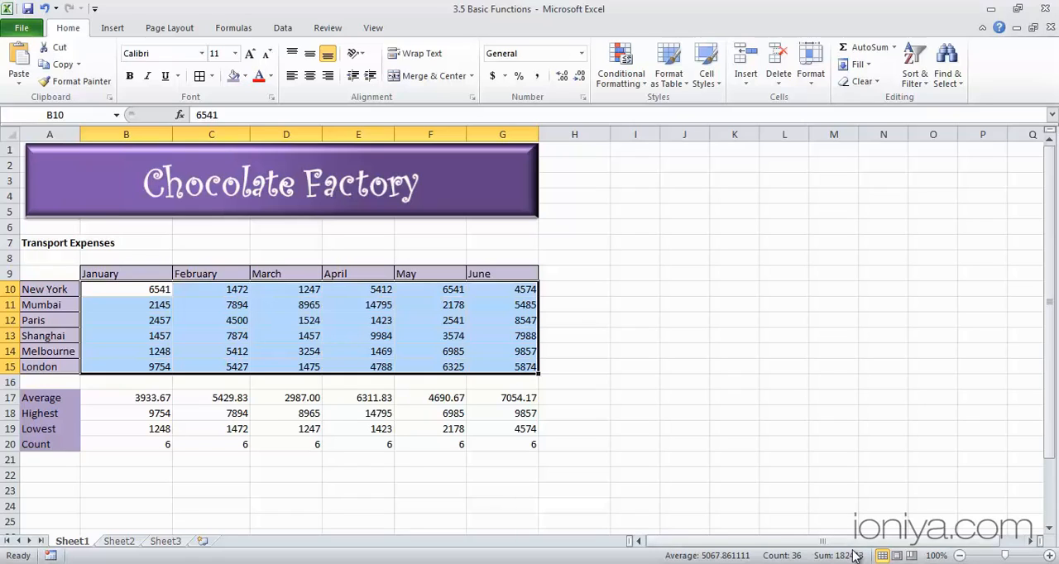
right_click(811, 560)
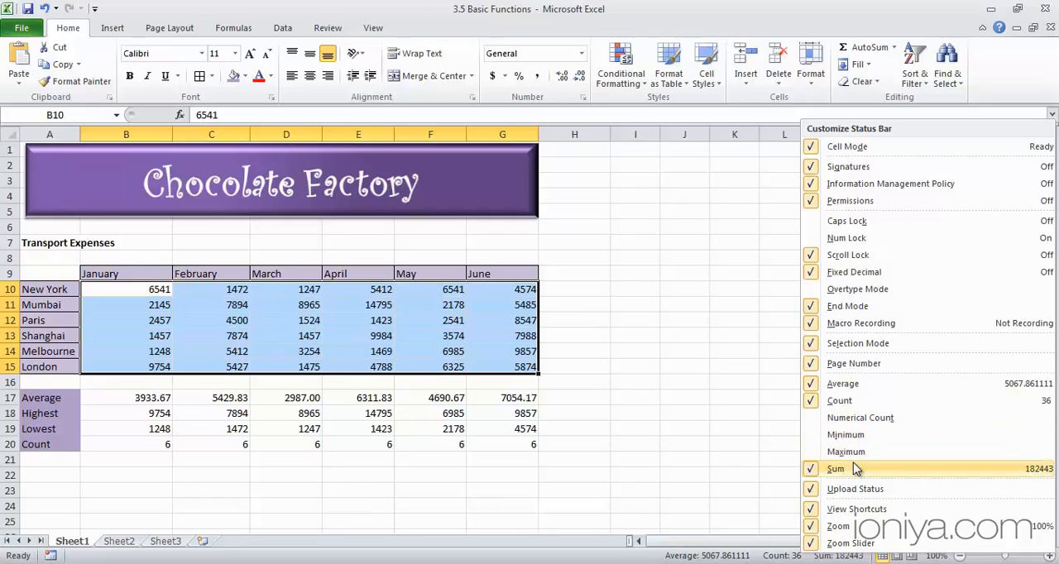
click(634, 347)
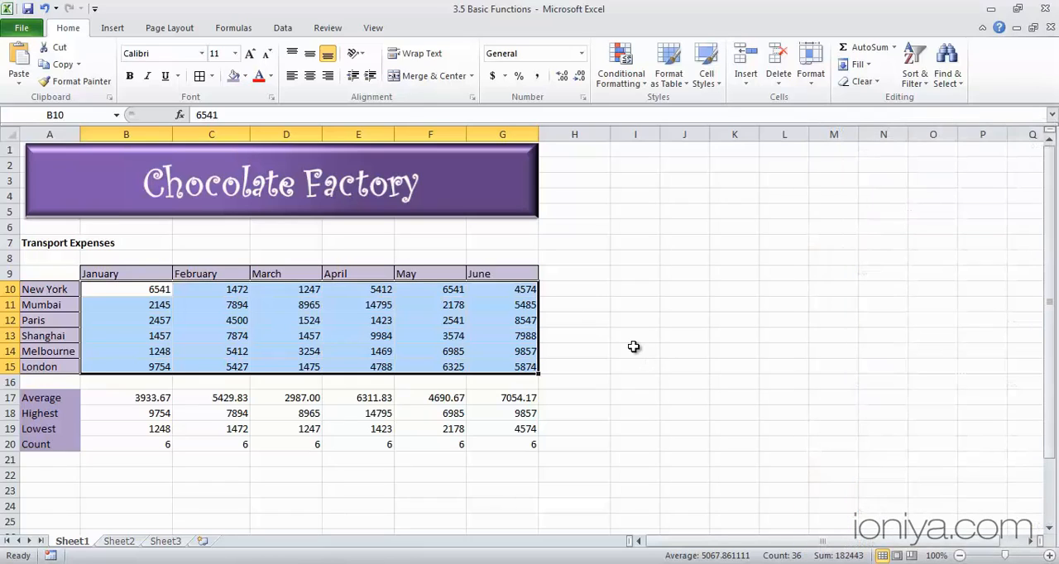